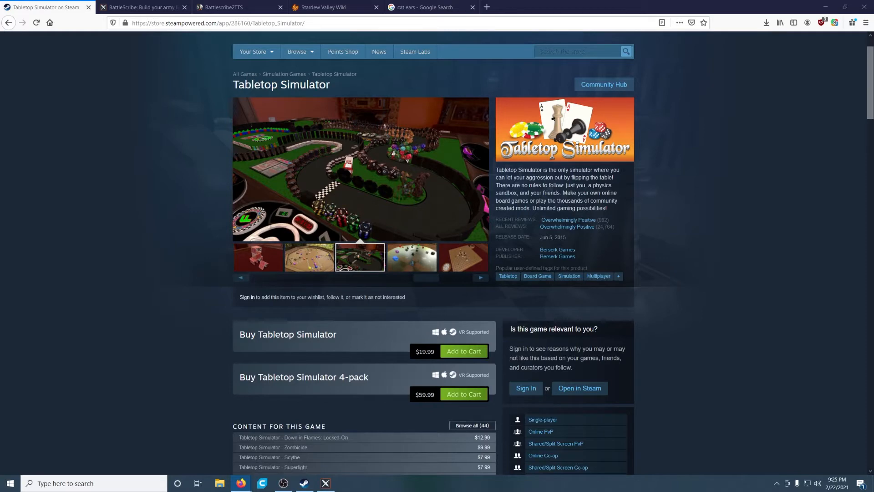
Step: Switch to the BattleScribe Roster Editor and confirm Warhammer 40,000 v9.1.16 as the selected game data
left_click(136, 7)
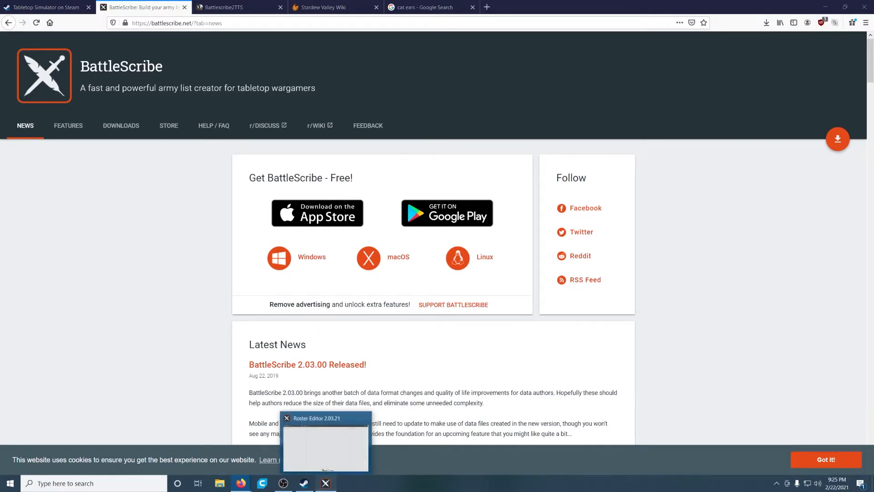
left_click(326, 483)
left_click(198, 19)
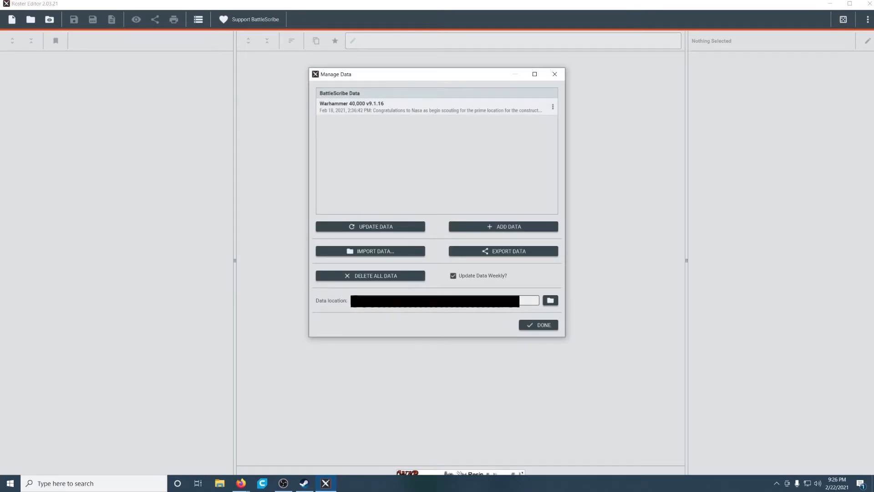
left_click(503, 227)
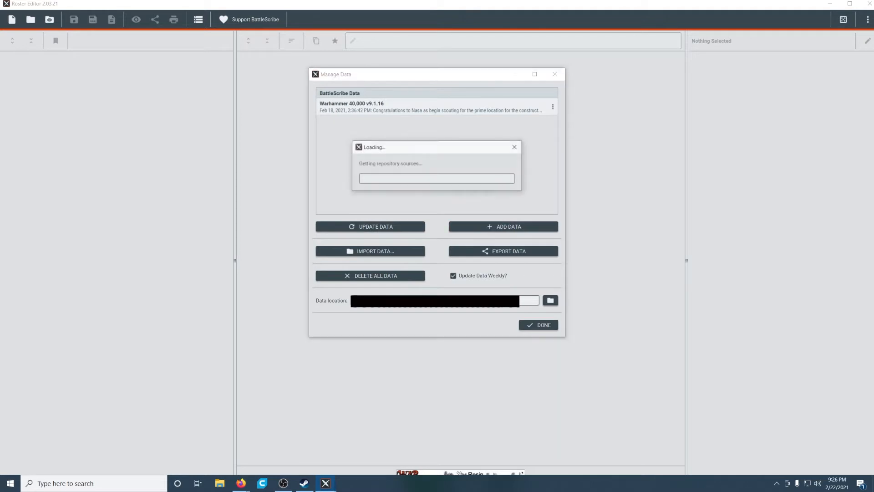
scroll(432, 196, "down", 20)
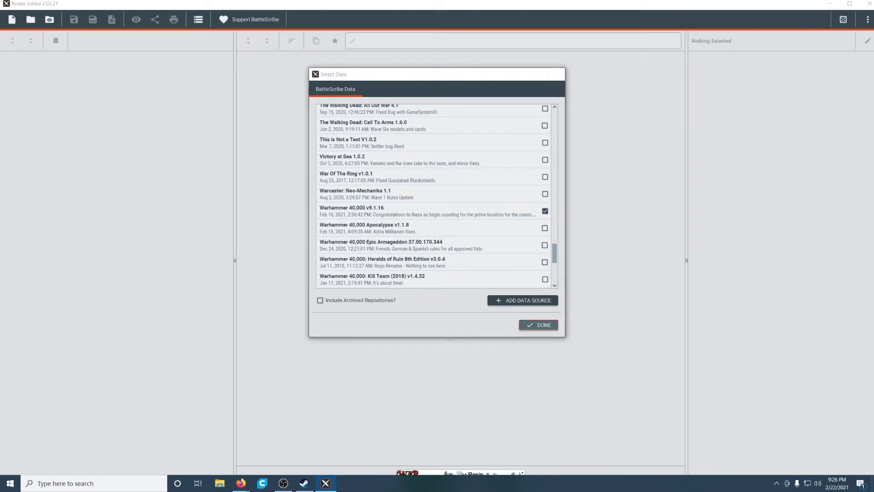
left_click(538, 325)
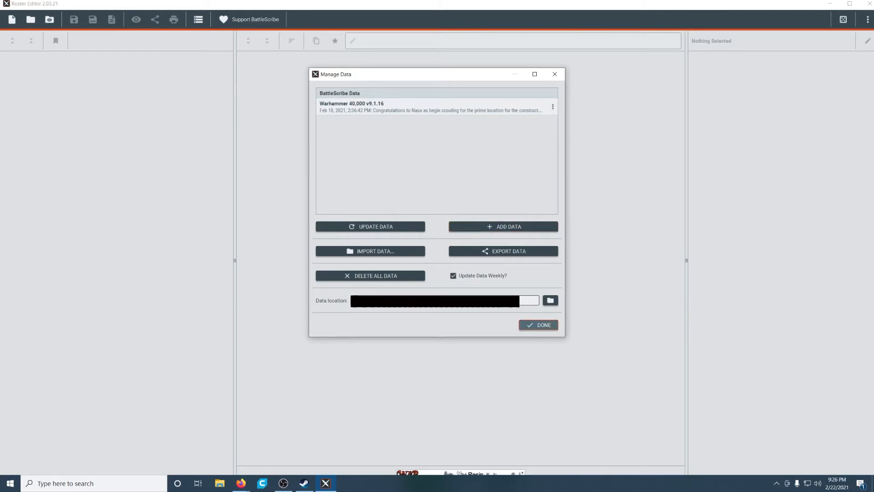
left_click(538, 325)
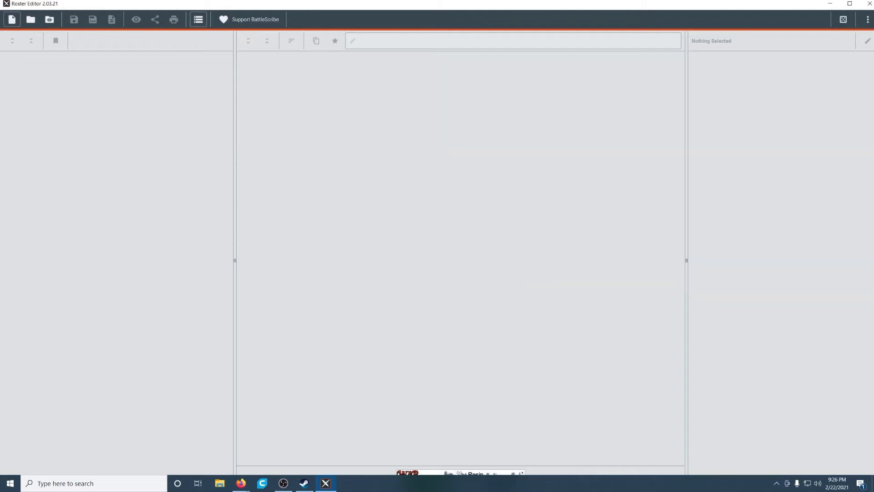
Step: Start a Warhammer 40,000 9th Edition roster named "Necron Test" with a 500 pts cost limit
left_click(12, 19)
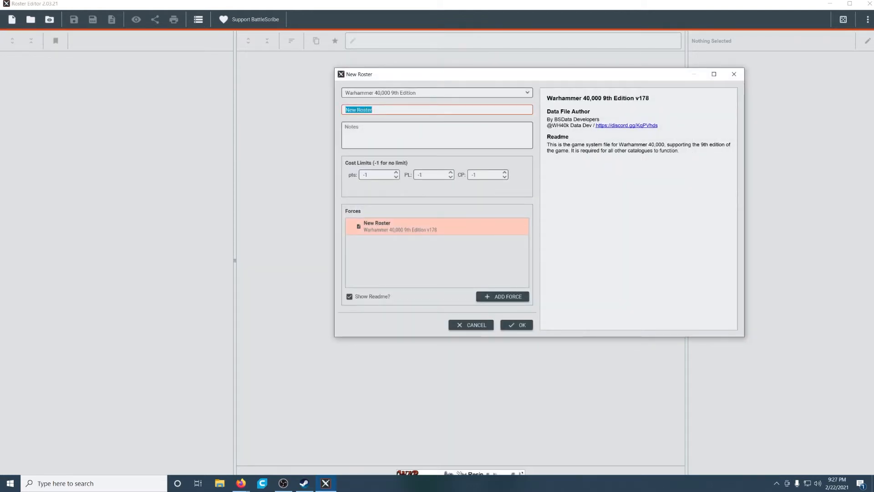
key("BackSpace")
type("Necron")
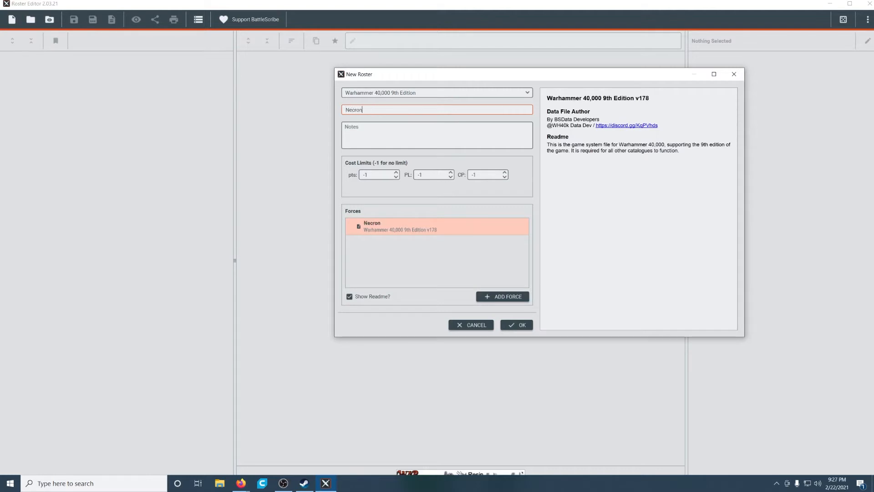
type(" Test")
key("Tab")
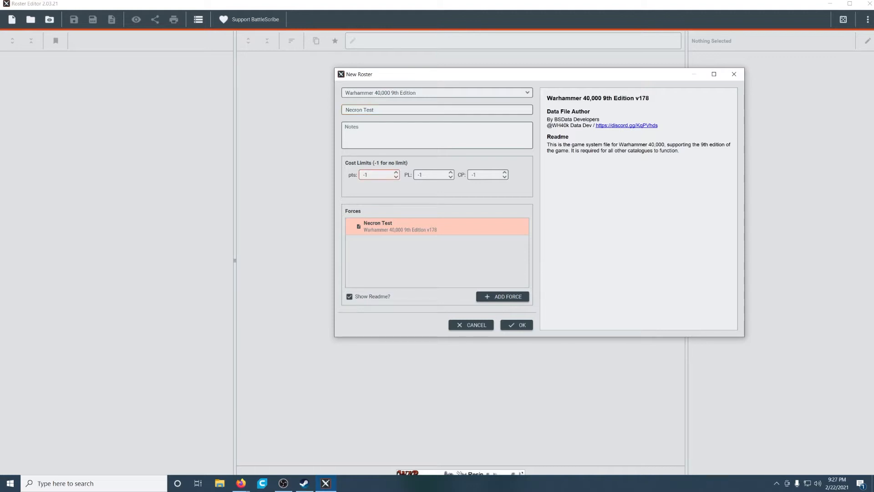
key("ctrl+a")
key("BackSpace")
type("500")
Step: Add a Necrons force as a Patrol Detachment, consulting Wahapedia's Patrol Detachment rules, and create the roster
left_click(503, 297)
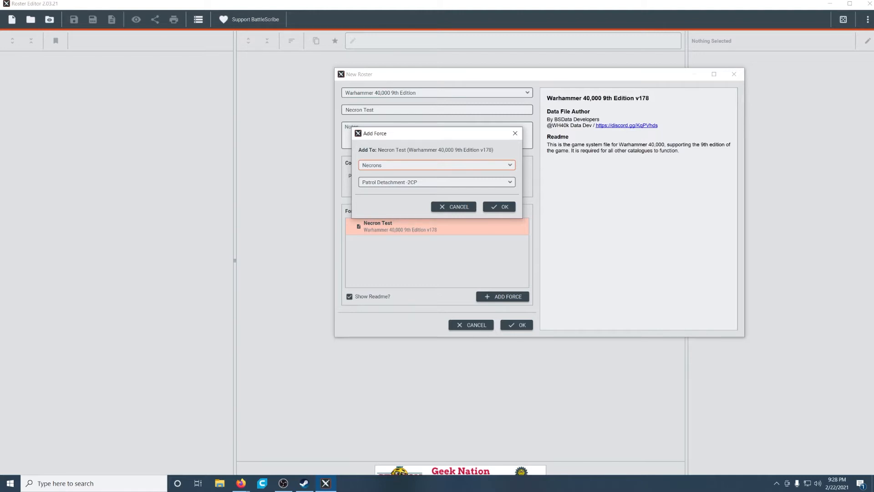
key("alt+Tab")
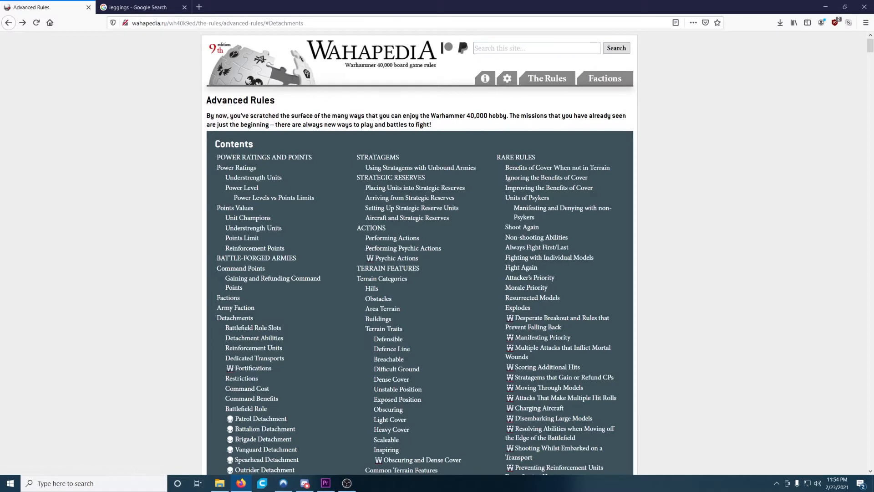
left_click(261, 418)
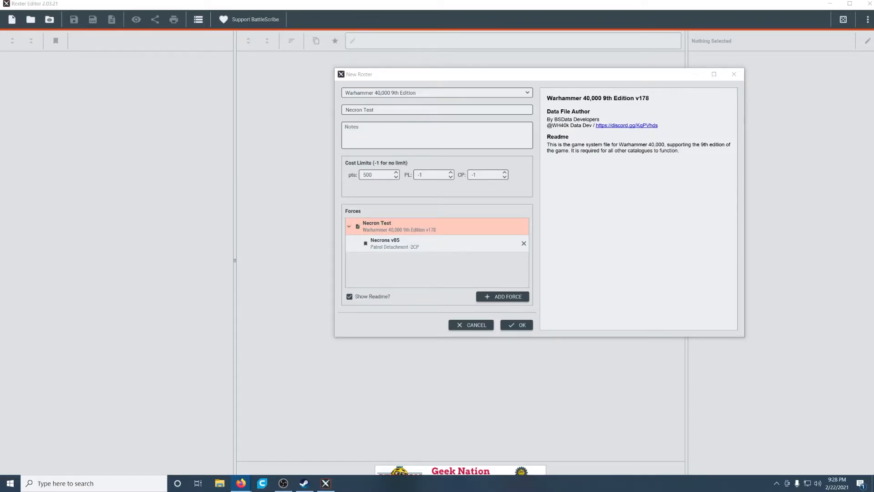
left_click(517, 325)
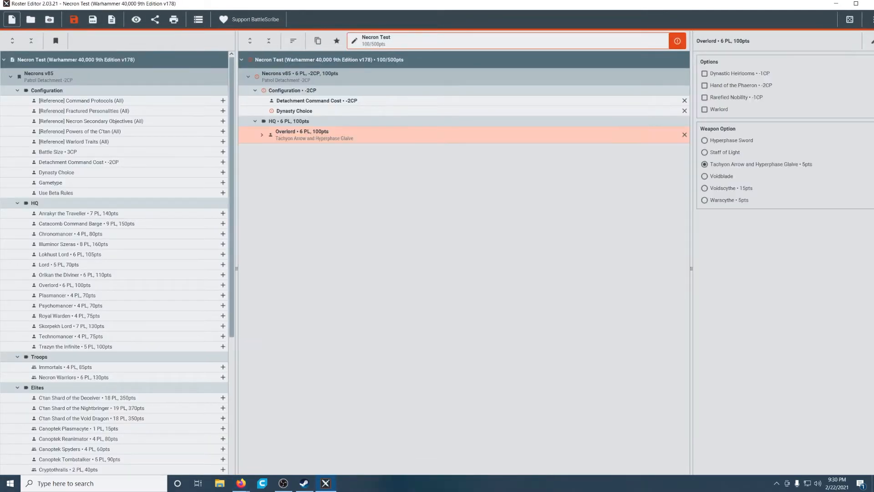
Step: Add Immortals, Necron Warriors, Canoptek Scarab Swarms and a Canoptek Doomstalker to the Necron Test roster
scroll(223, 319, "down", 2)
left_click(223, 317)
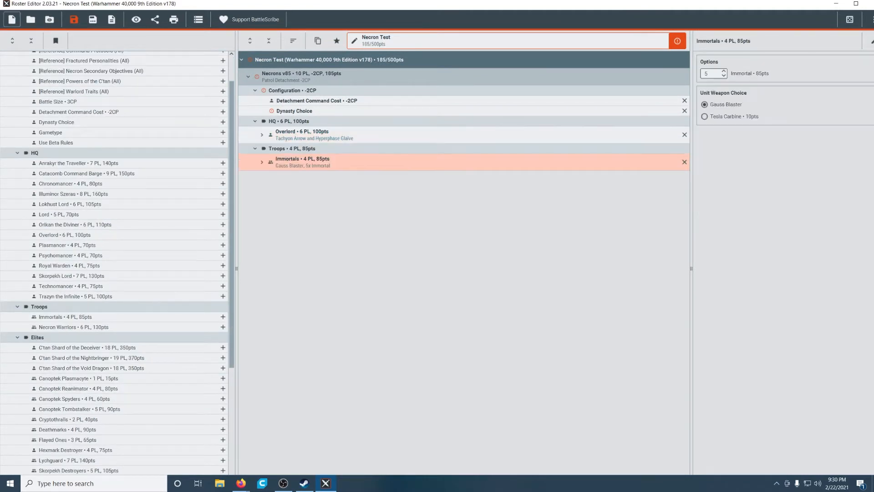
left_click(223, 327)
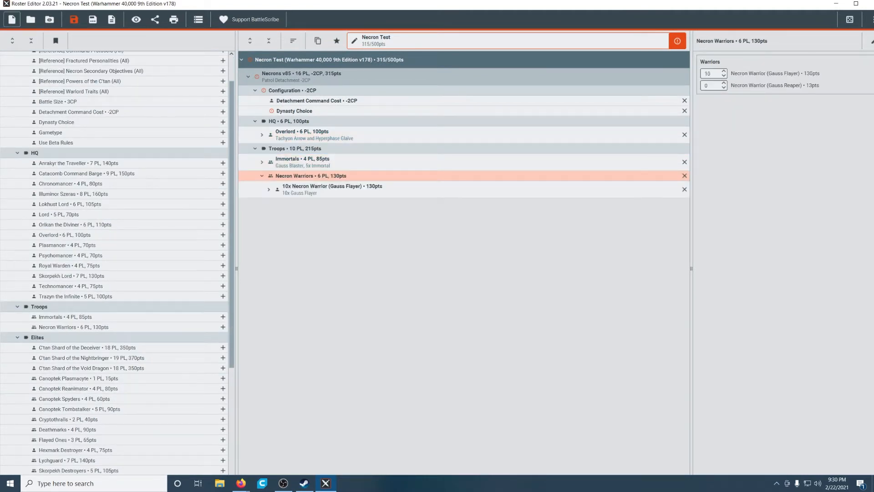
scroll(114, 261, "down", 5)
left_click(223, 396)
scroll(114, 262, "down", 3)
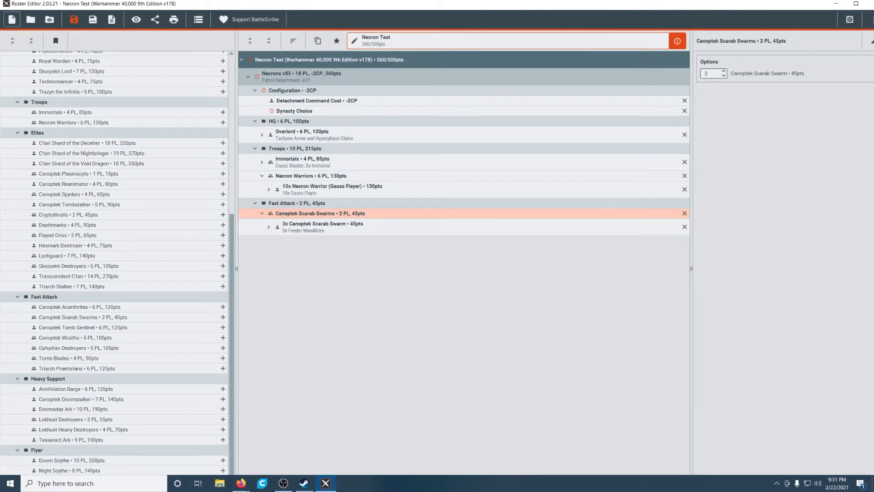
left_click(223, 399)
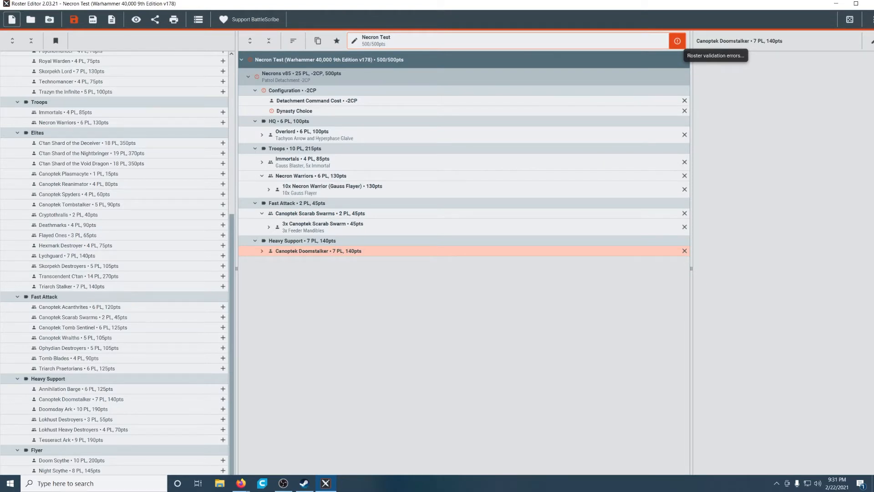
Step: Review the roster's validation errors and add the Battle Size configuration as Combat Patrol
left_click(677, 40)
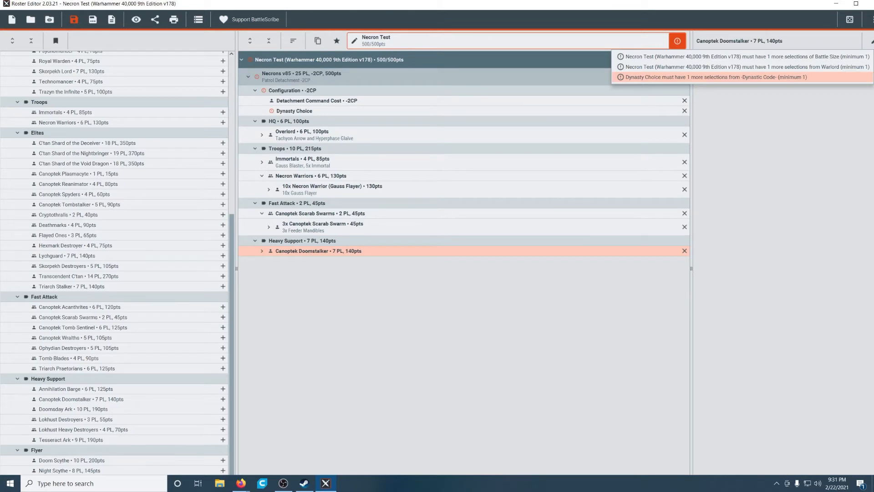
scroll(118, 262, "up", 8)
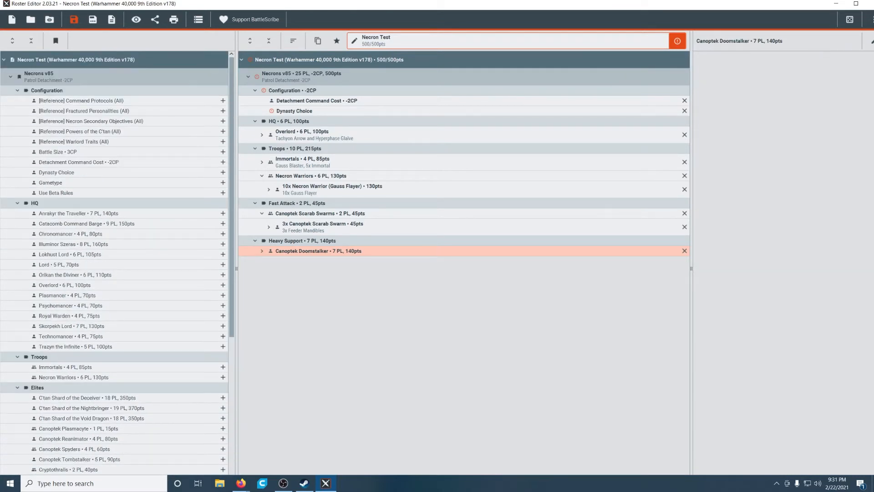
left_click(223, 151)
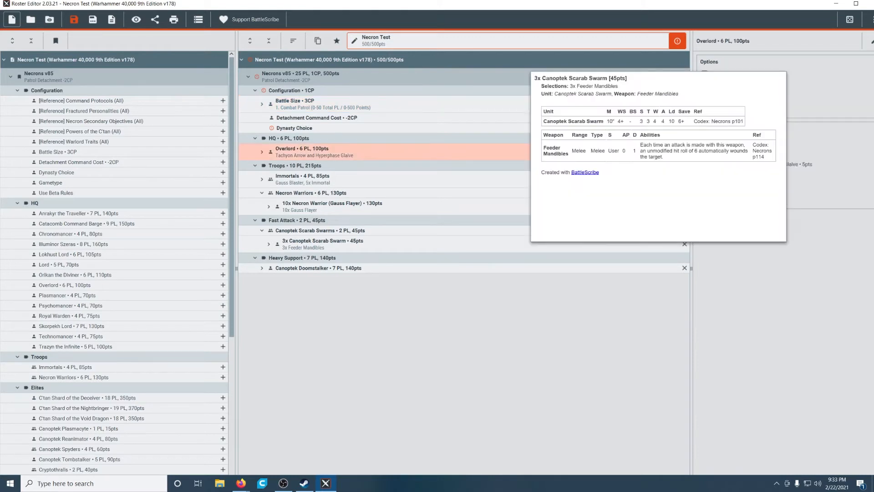
Step: Make the Overlord the Warlord with the Enduring Will trait, and set the Dynasty Choice to Mephrit
left_click(704, 109)
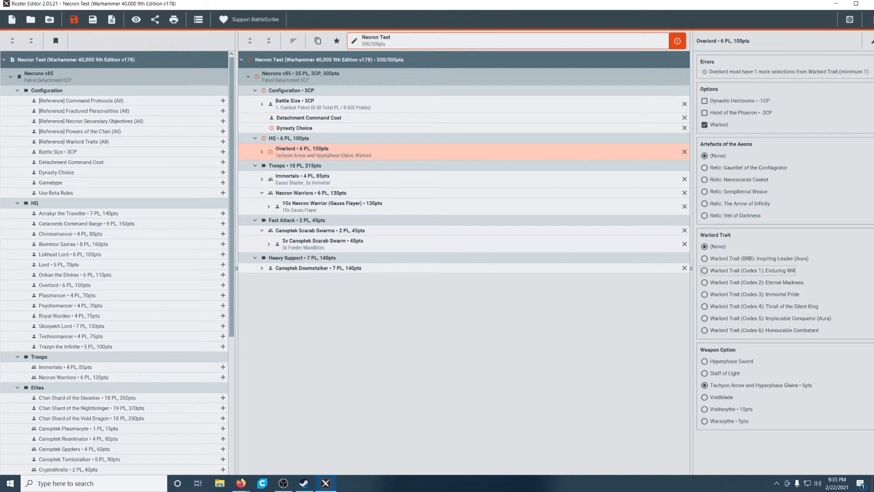
left_click(704, 270)
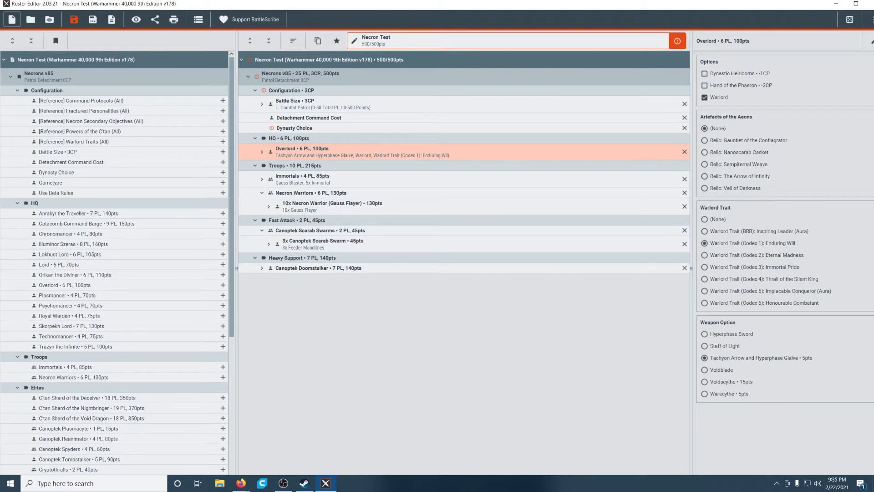
left_click(223, 172)
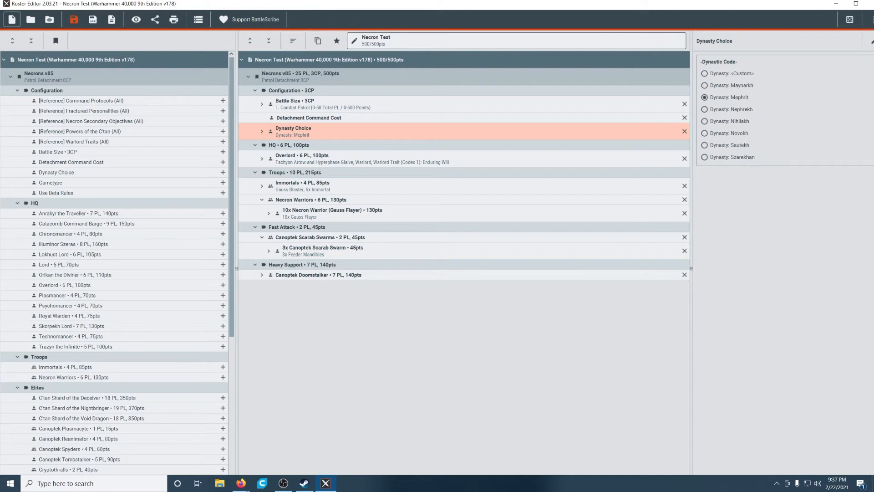
Step: Give the Overlord the Veil of Darkness relic from the Artefacts of the Aeons
left_click(302, 159)
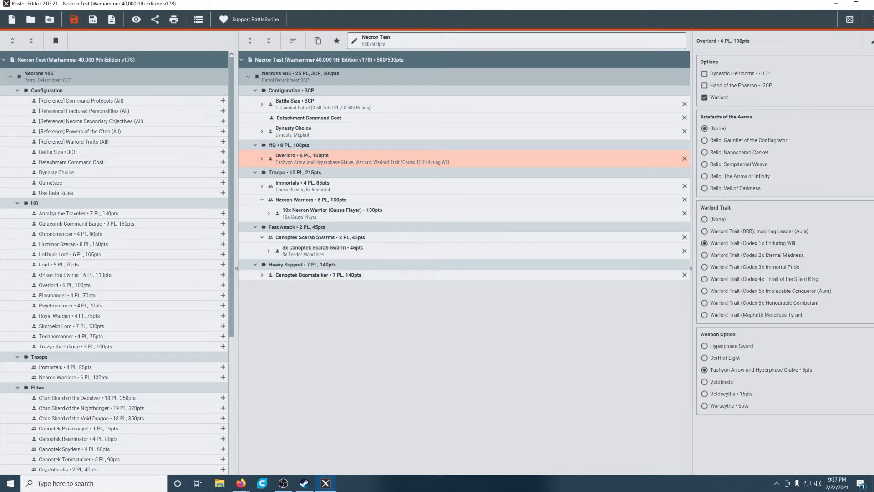
mouse_move(749, 141)
left_click(705, 188)
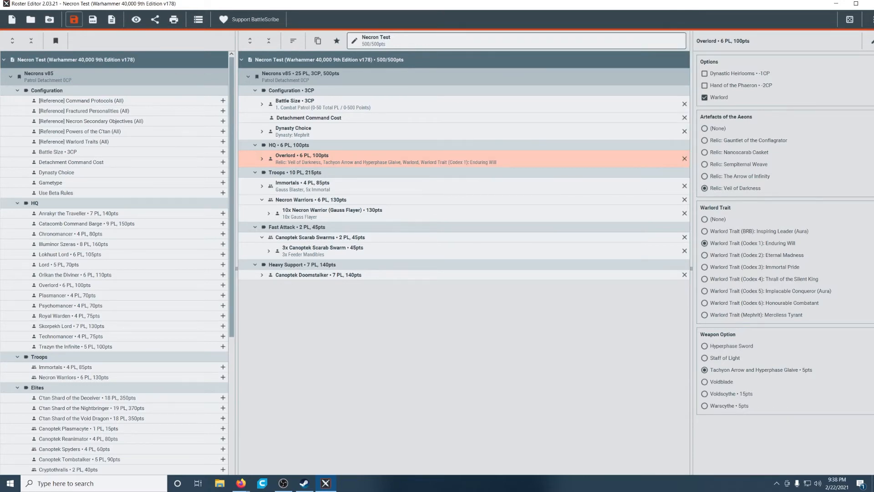
Step: Save the Necron Test roster and open its full output view
left_click(73, 19)
key("Return")
left_click(136, 19)
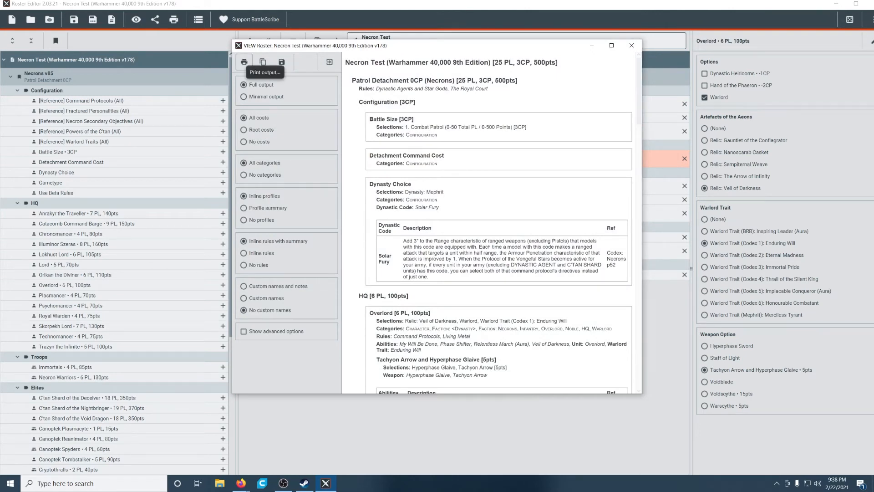
Step: Switch to Steam and search the Tabletop Simulator Workshop for "battlescribe"
left_click(304, 483)
left_click(562, 155)
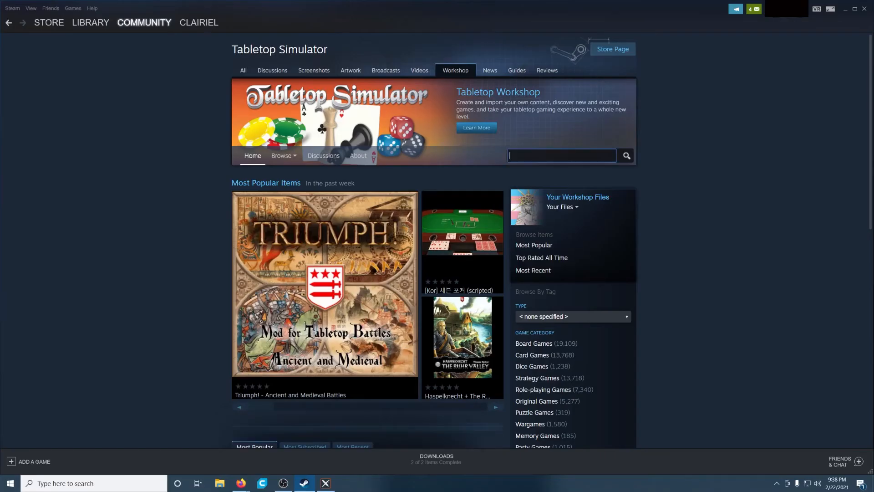
type("battlescribe")
key("Return")
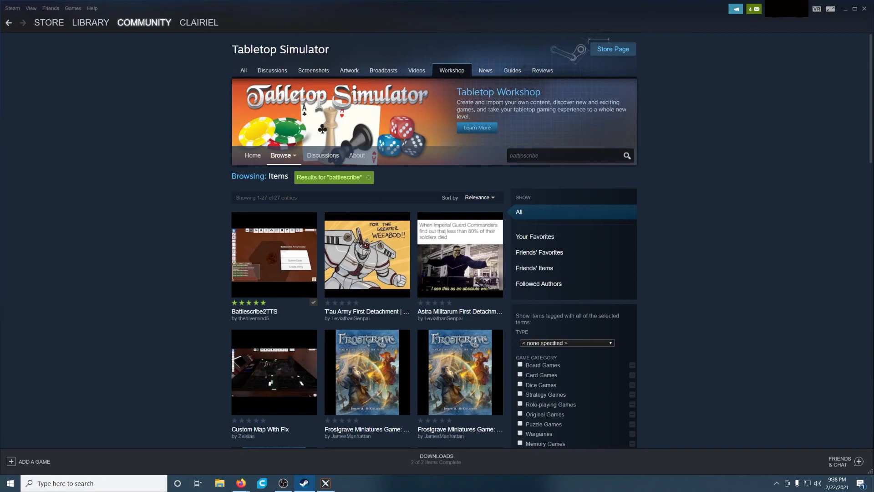
Step: Search the Workshop for "necrons" and subscribe to the Necron Army List item
left_click(538, 156)
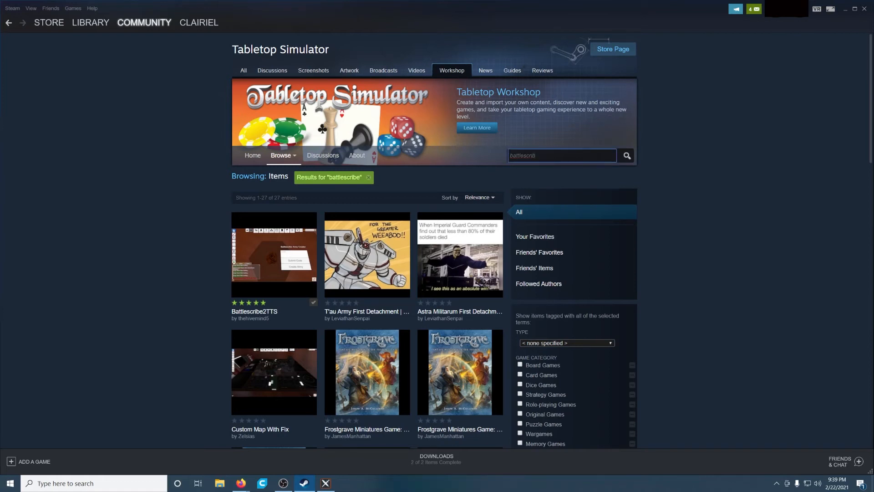
key("BackSpace")
key("BackSpace")
key("BackSpace")
key("BackSpace")
key("BackSpace")
key("BackSpace")
key("BackSpace")
key("BackSpace")
key("BackSpace")
key("BackSpace")
key("BackSpace")
type("necrons")
key("Return")
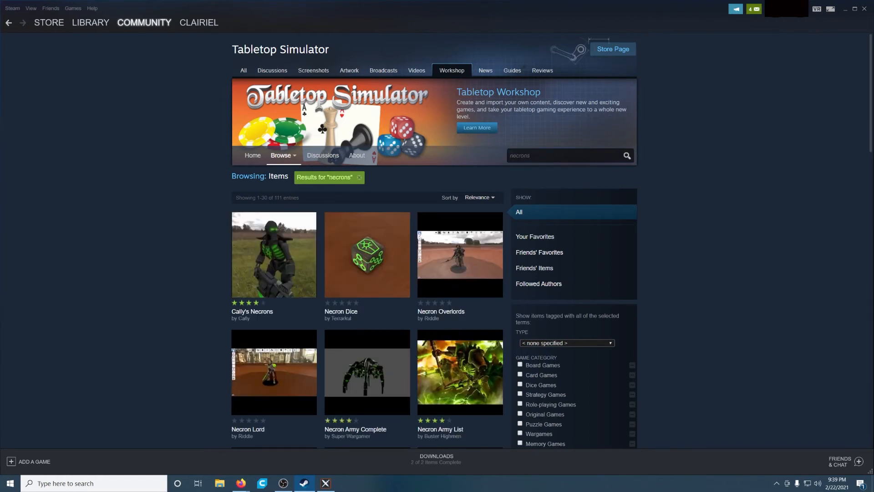
scroll(459, 291, "down", 3)
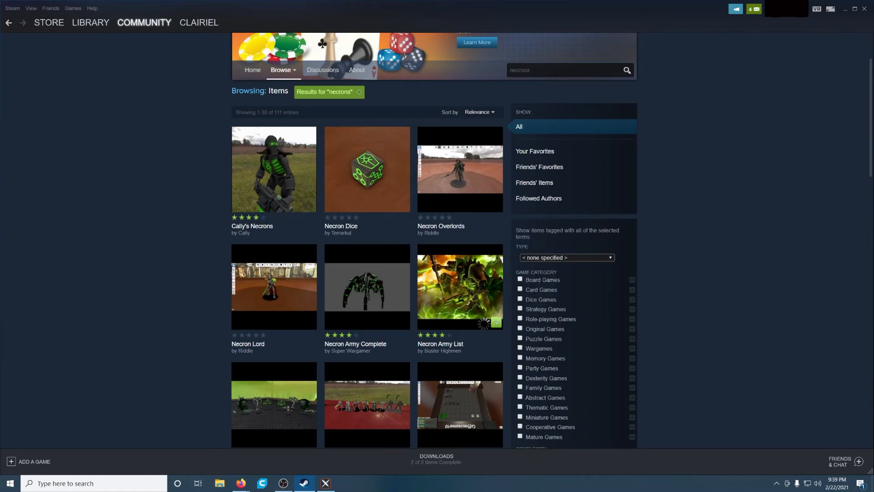
Step: Launch Tabletop Simulator from the Steam library and create a singleplayer game
left_click(90, 22)
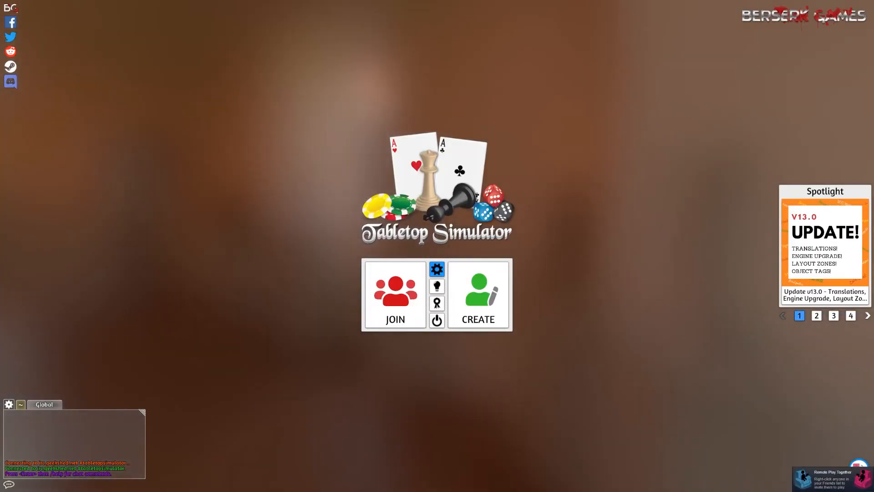
left_click(478, 293)
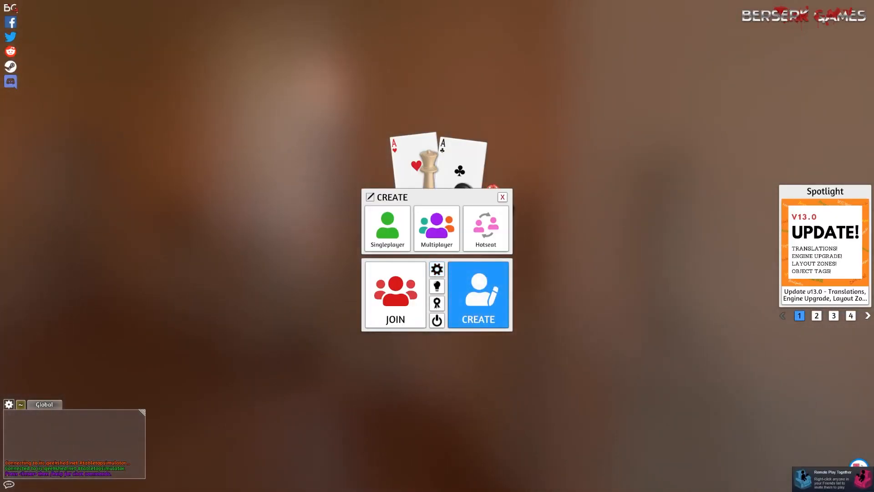
left_click(388, 228)
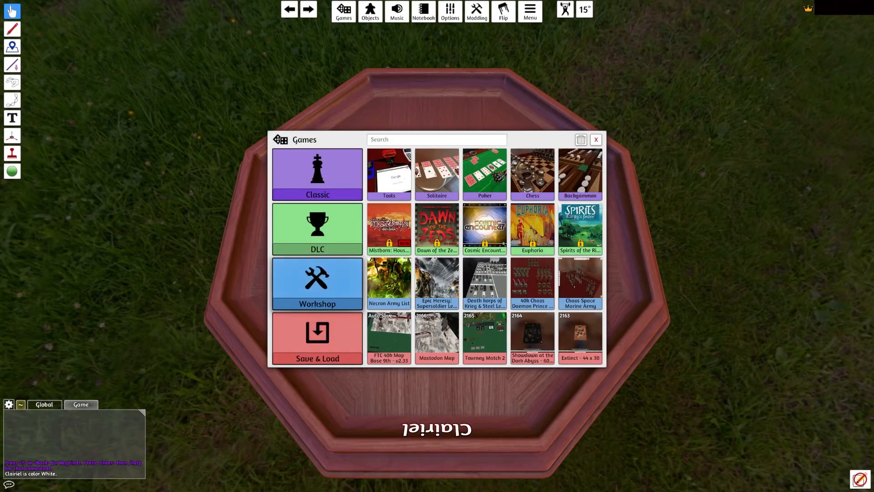
Step: Load the Necron Army List mod from the Workshop games
left_click(318, 285)
left_click(293, 172)
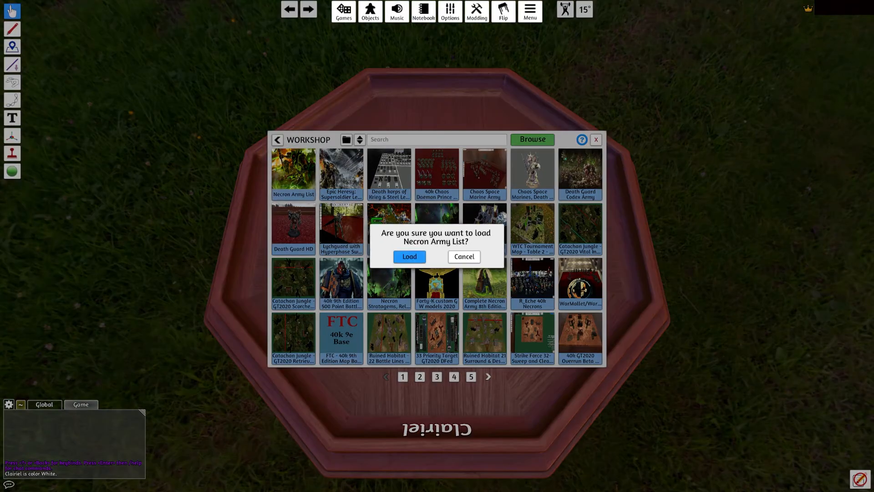
left_click(409, 256)
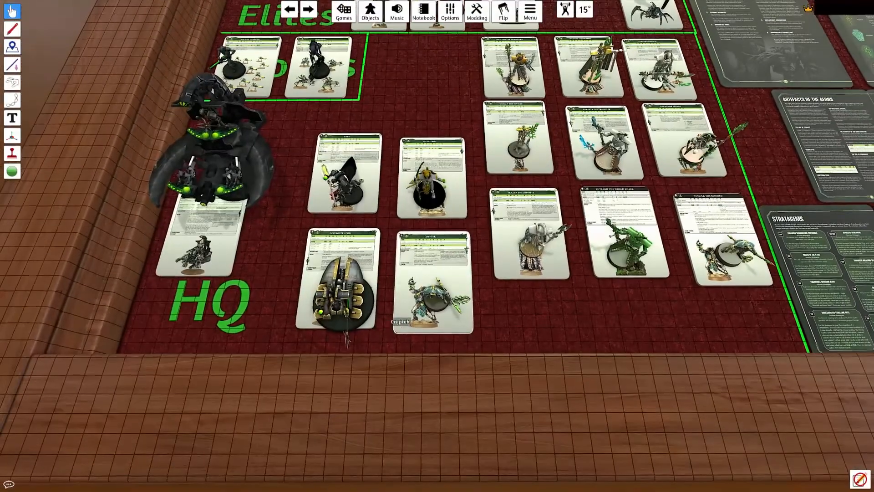
Step: Save the Overlord - Warscythe model as a saved object in the root folder
right_click(434, 205)
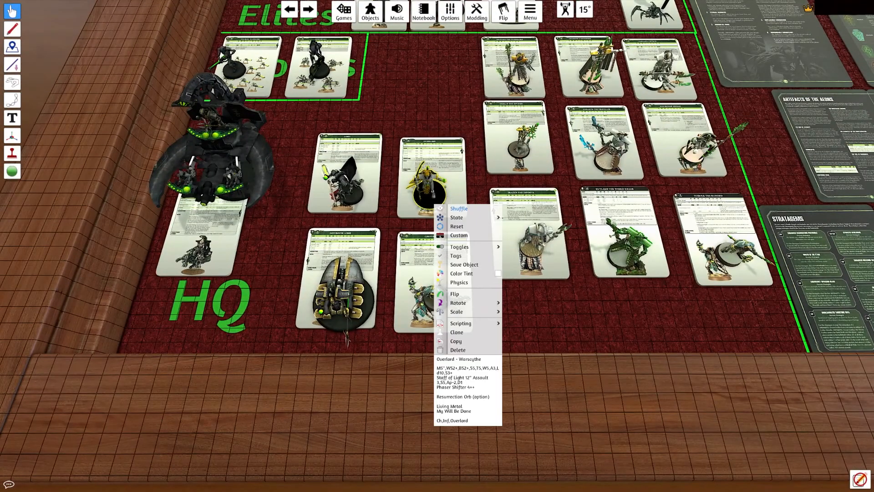
left_click(464, 265)
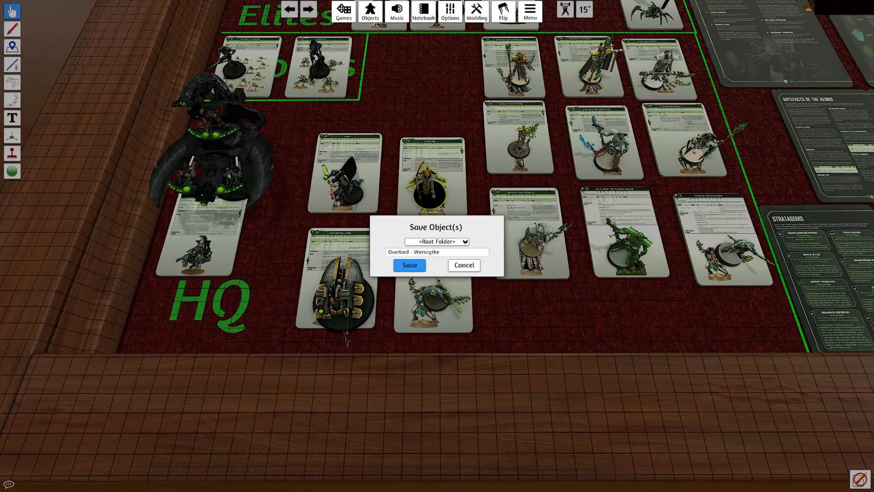
left_click(409, 265)
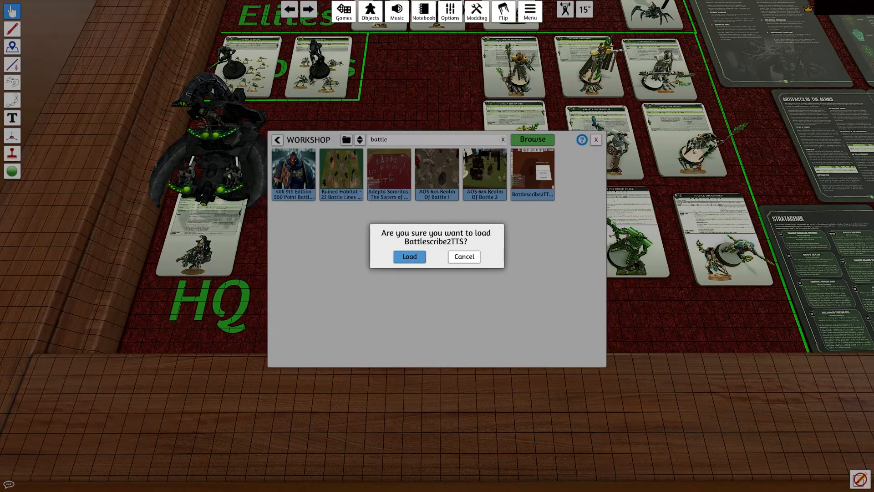
Step: Load the Battlescribe Army Creator table and upload the saved Necron Test roster file on the Battlescribe2TTS website
left_click(407, 255)
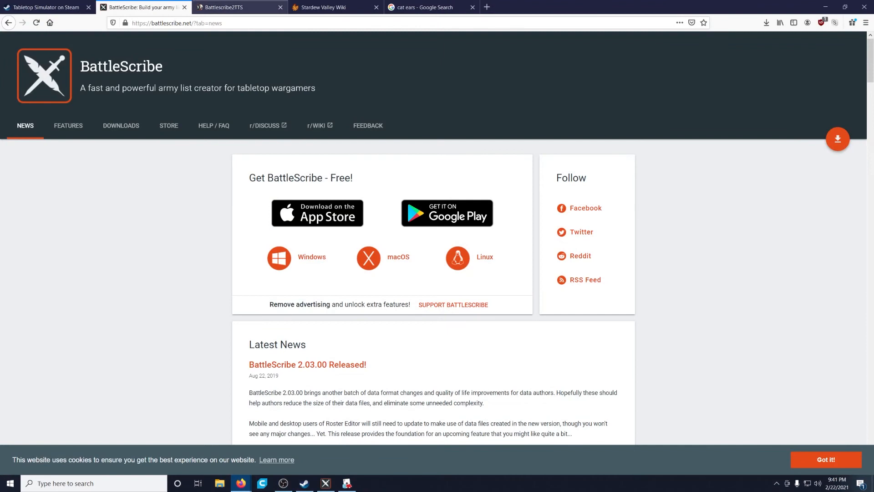
left_click(236, 7)
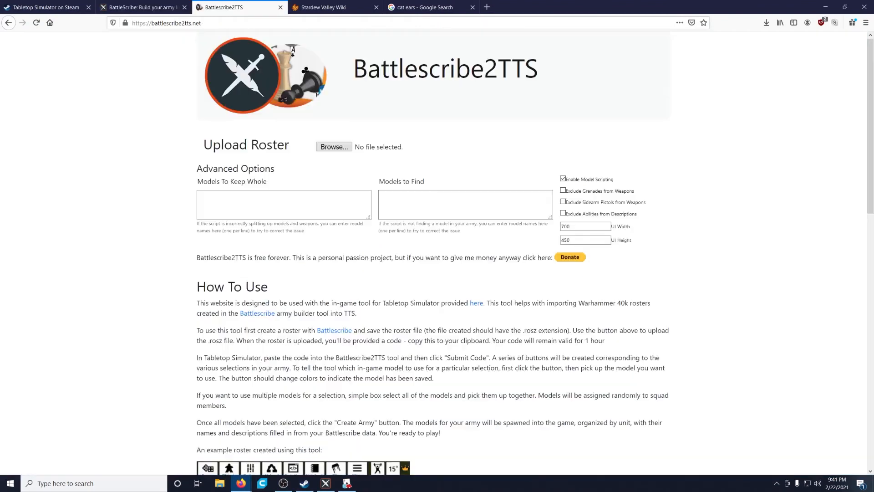
left_click(334, 147)
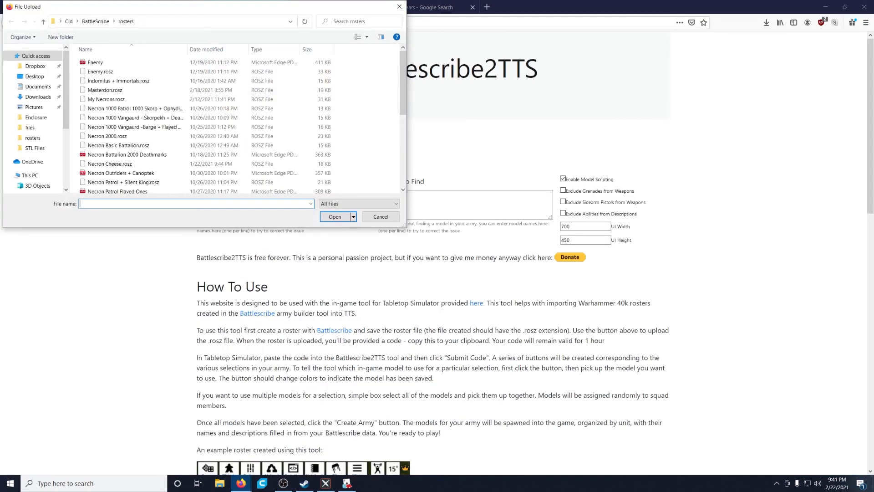
scroll(205, 142, "down", 3)
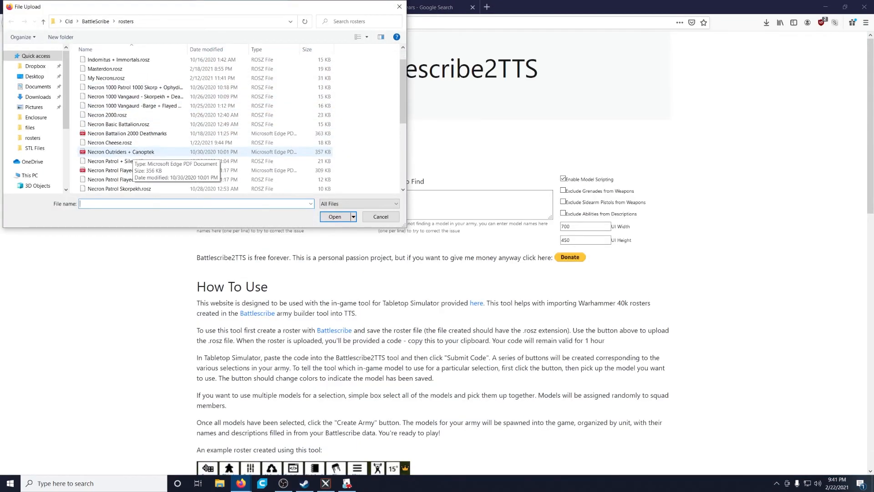
left_click(205, 143)
left_click(335, 217)
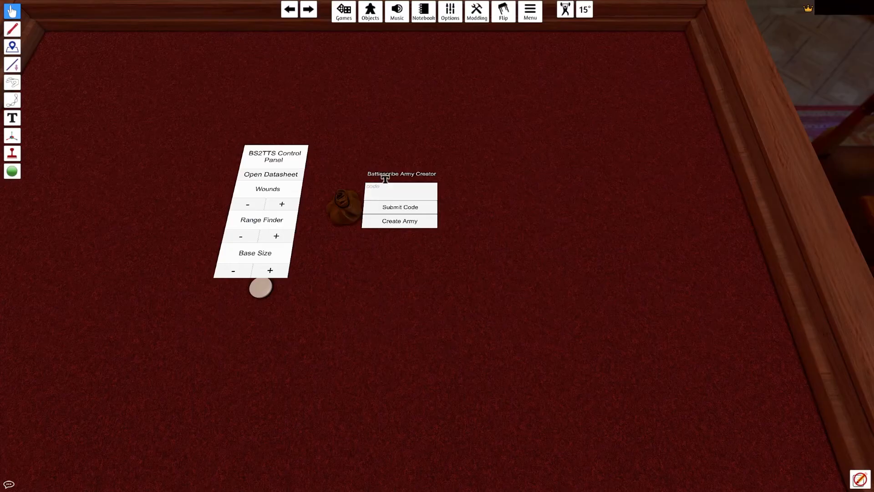
Step: Paste the roster code into the Battlescribe Army Creator in Tabletop Simulator and submit it
left_click(398, 183)
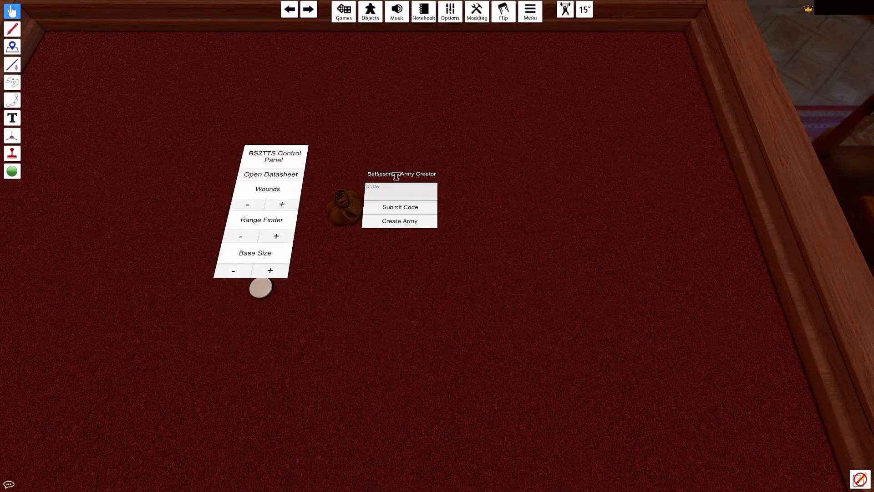
type("154692bd")
left_click(400, 207)
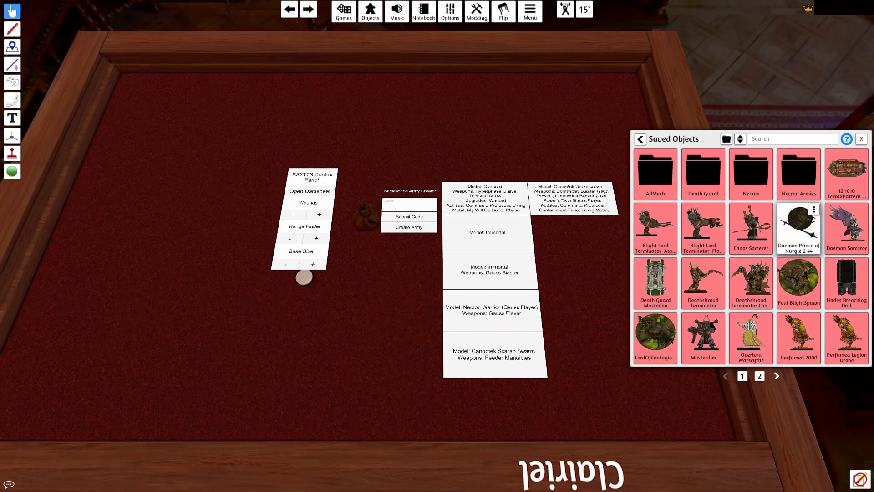
Step: Place the saved Necron models on the table and assign the Overlord - Warscythe model to the Overlord entry
left_click(759, 376)
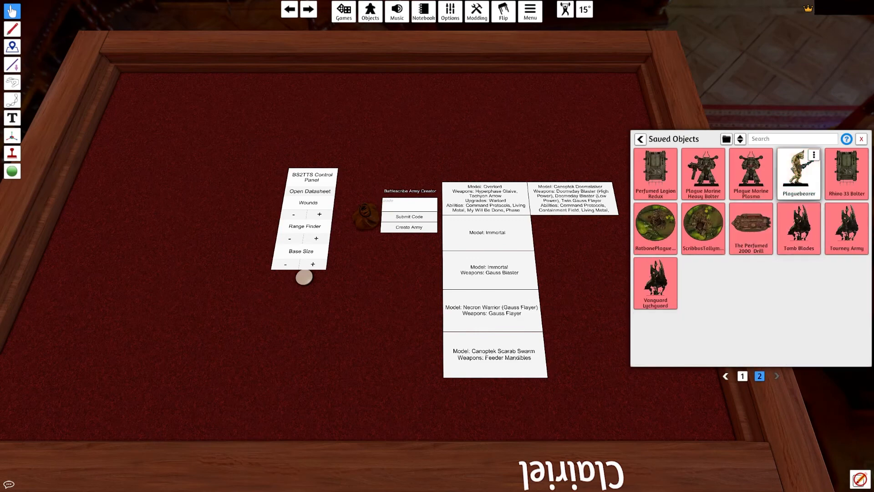
left_click(798, 225)
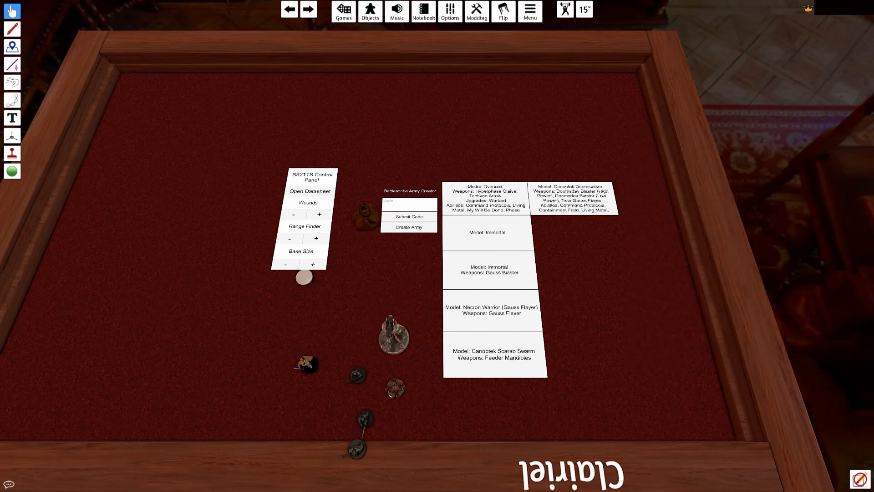
left_click(466, 183)
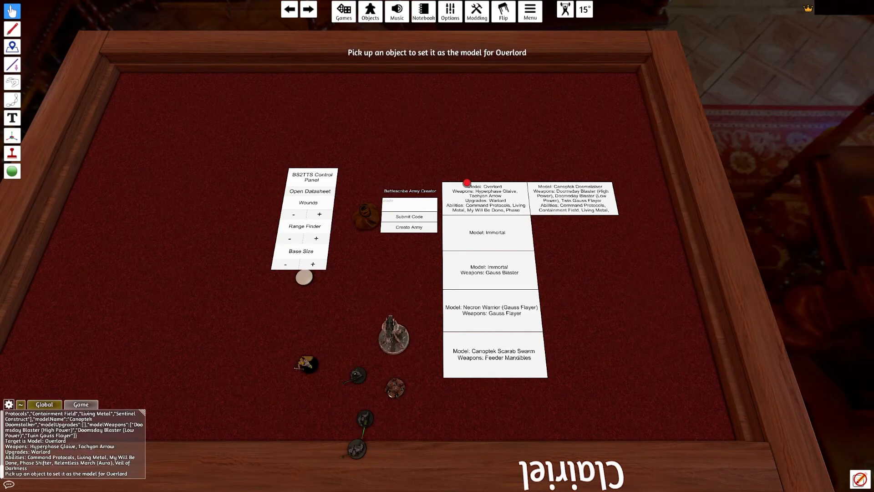
left_click(298, 365)
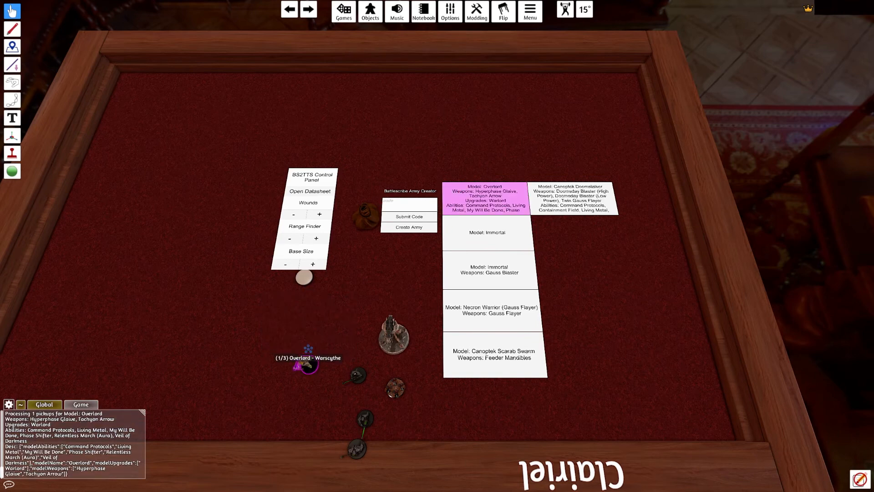
Step: Assign the Immortal model to both Immortal entries, including the Gauss Blaster one, and create the army
left_click(489, 227)
left_click(358, 375)
left_click(501, 257)
left_click(358, 375)
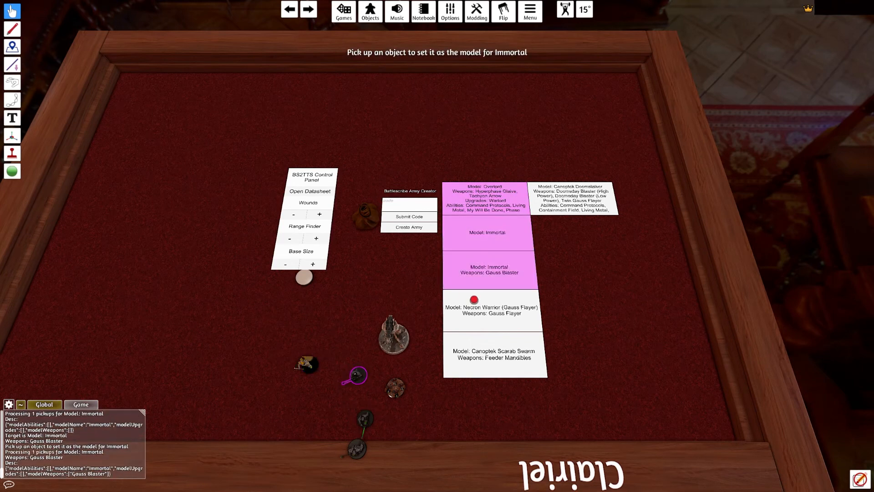
left_click(409, 226)
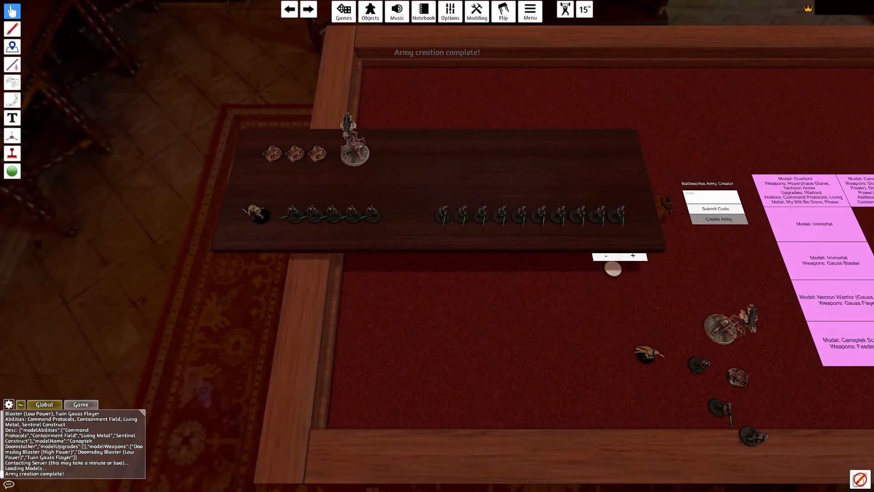
Step: Select all the created army models and save them together as the object "Necron Test" in the root folder
left_click_drag(189, 120, 640, 246)
right_click(357, 159)
left_click(392, 196)
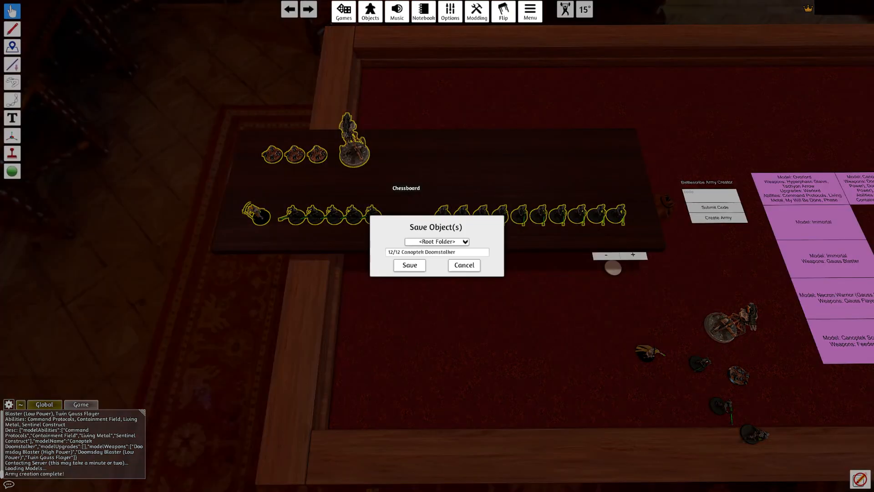
left_click(434, 252)
type("Necron Test")
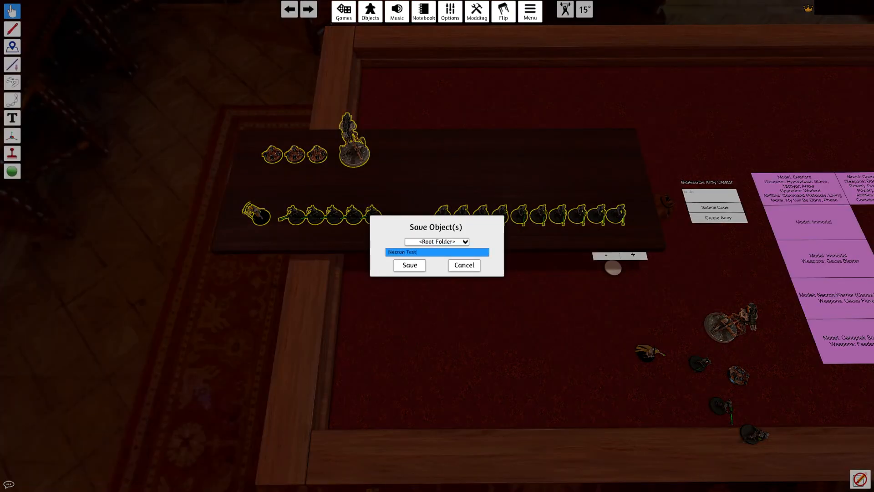
left_click(409, 265)
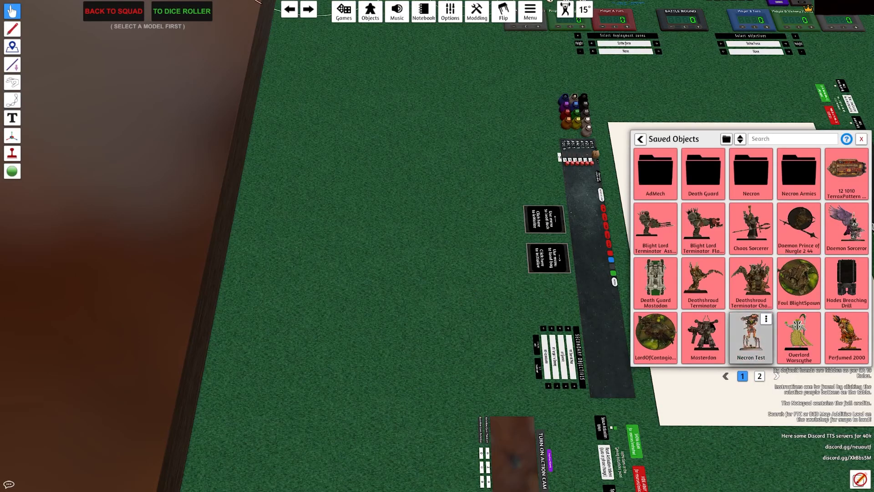
Step: Bring the saved Necron Test army onto the FTC table and view the Canoptek Doomstalker's datasheet
left_click(743, 335)
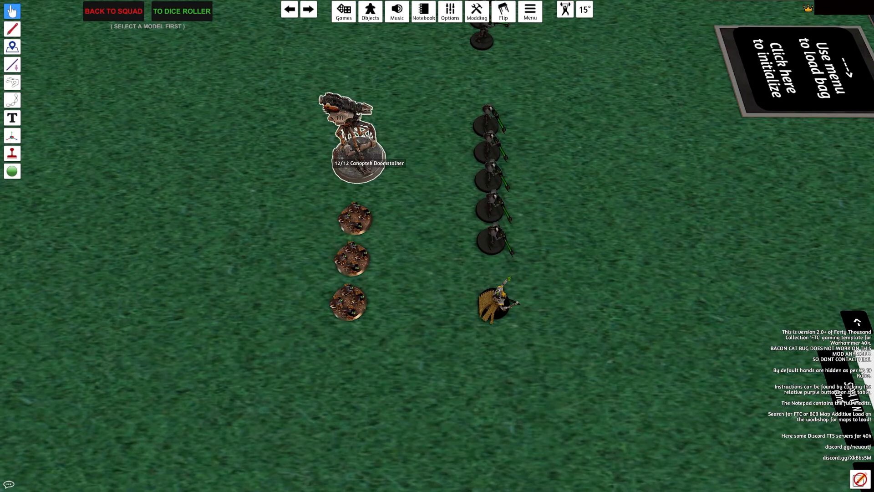
mouse_move(369, 171)
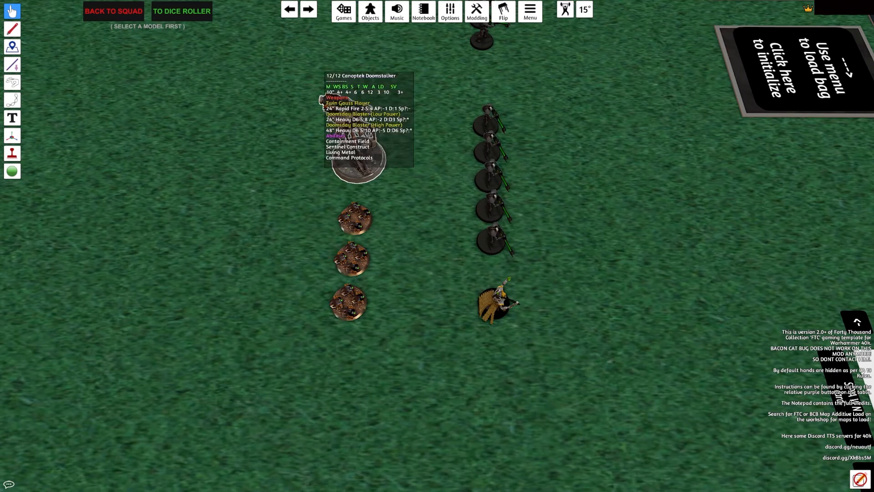
key("KP_0")
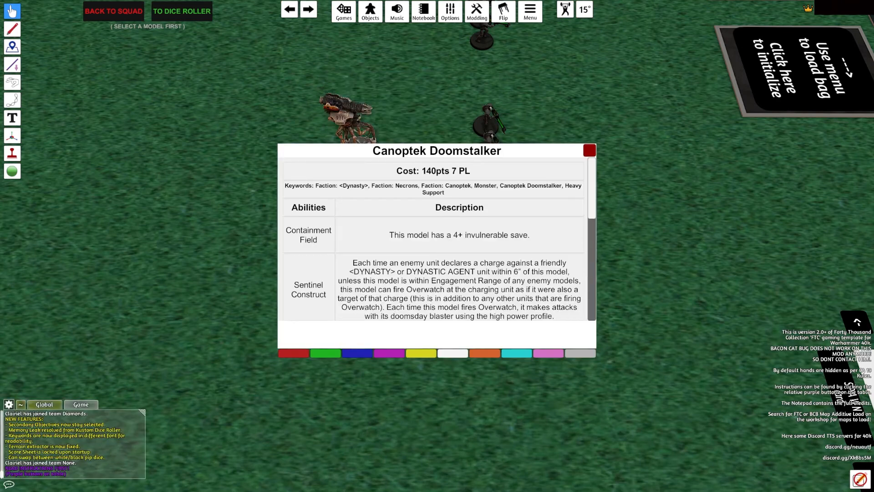
left_click(589, 150)
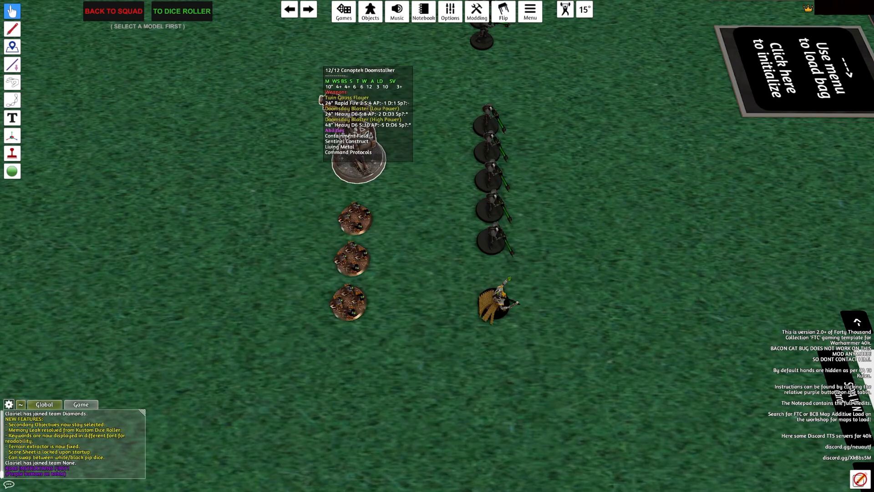
Step: Show a 1" range ring around the Canoptek Doomstalker and reset the range to 0"
key("KP_4")
key("KP_1")
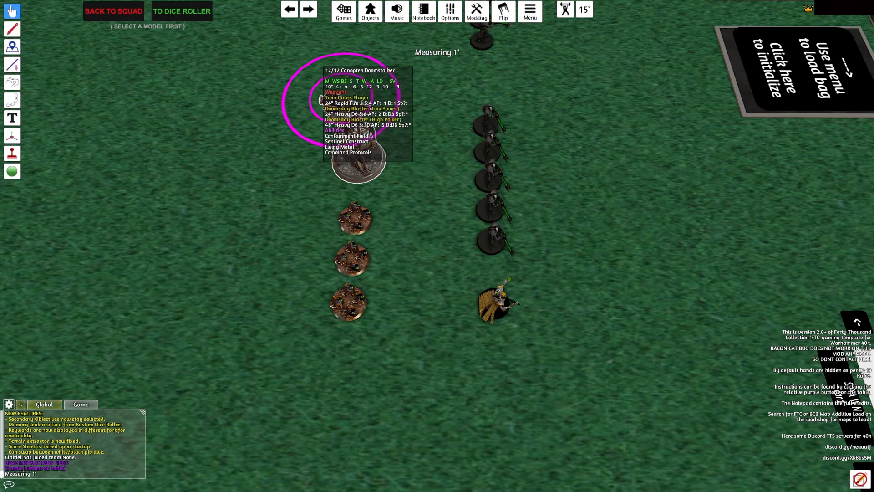
key("KP_0")
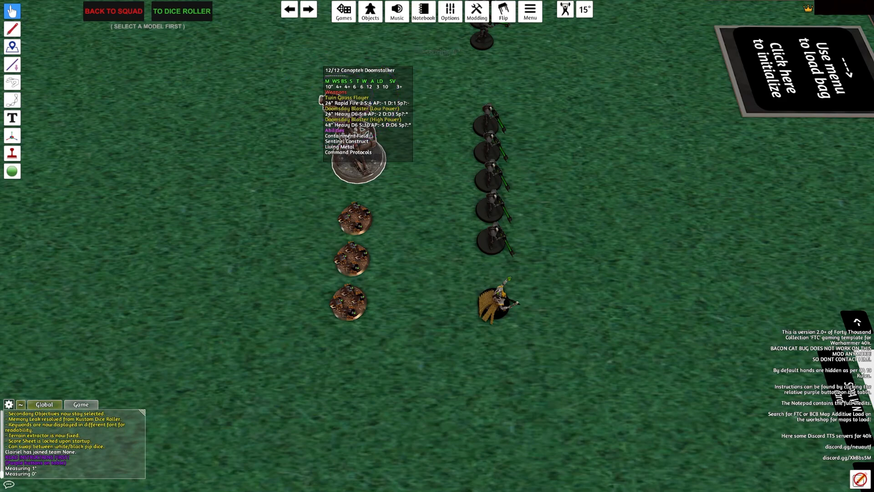
Step: Set the battlefield size to Combat Patrol - 44"x30" and confirm it for gaming
scroll(368, 168, "down", 6)
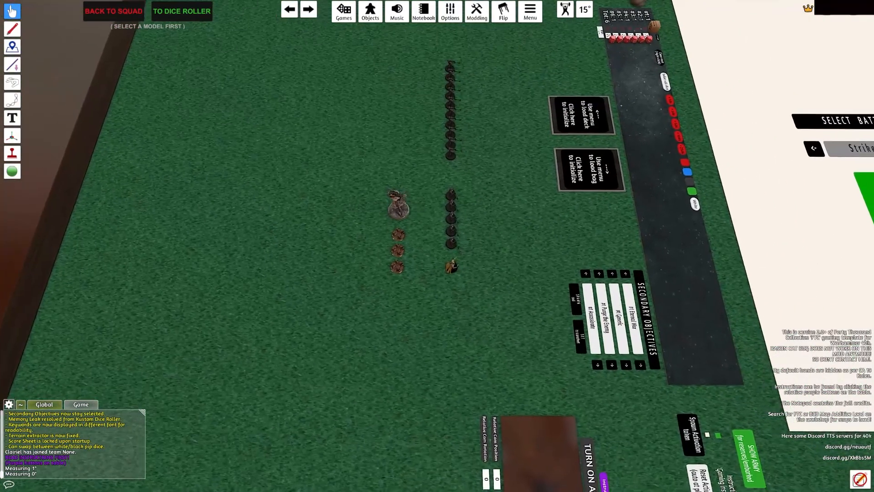
key("d")
key("w")
scroll(437, 246, "down", 3)
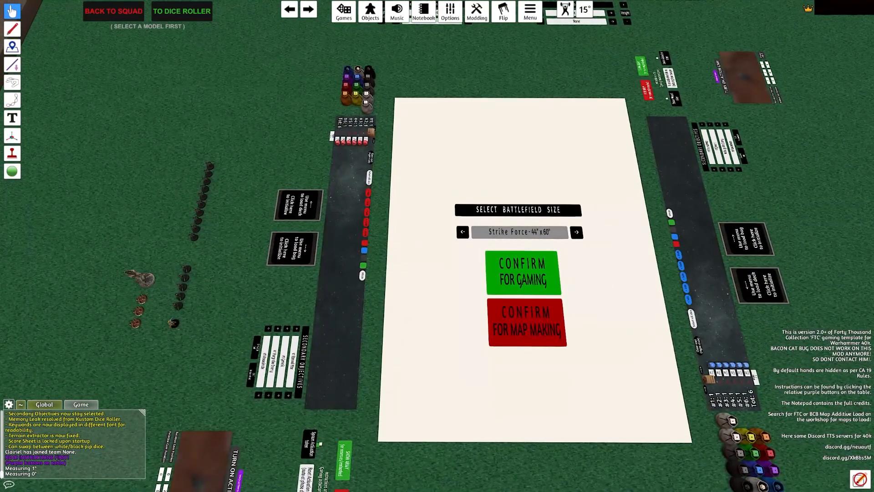
key("d")
key("w")
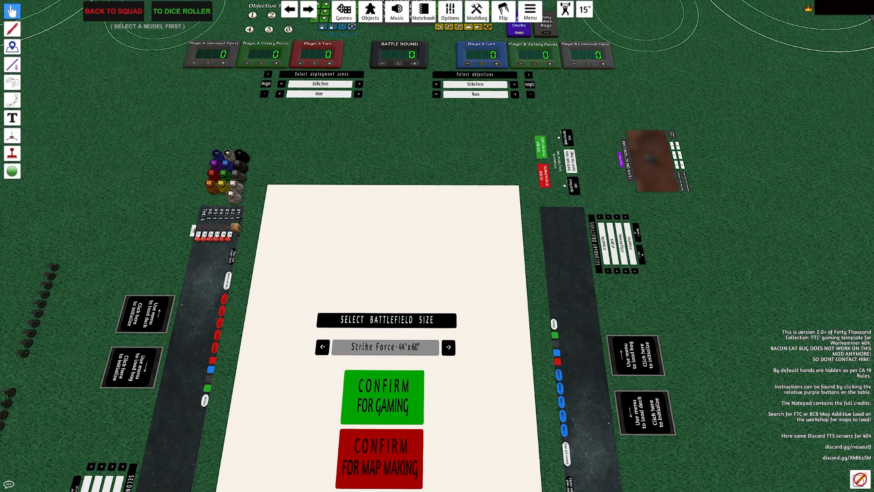
key("d")
key("w")
left_click(266, 303)
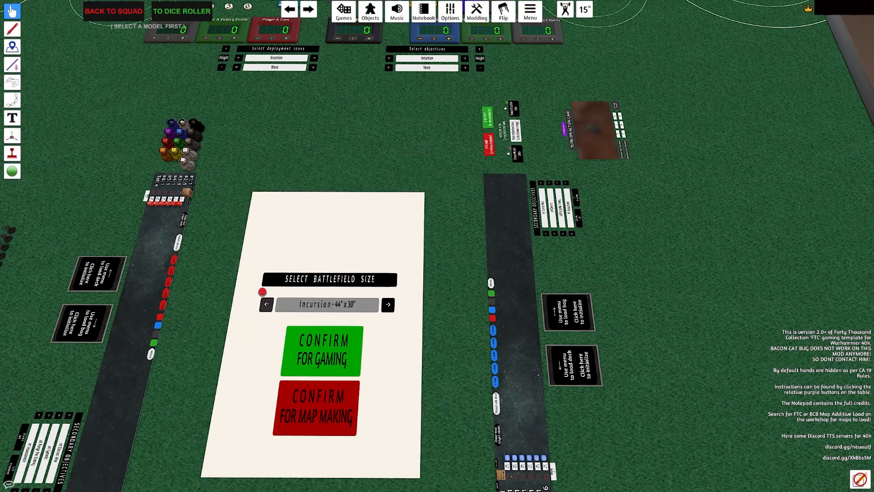
left_click(266, 302)
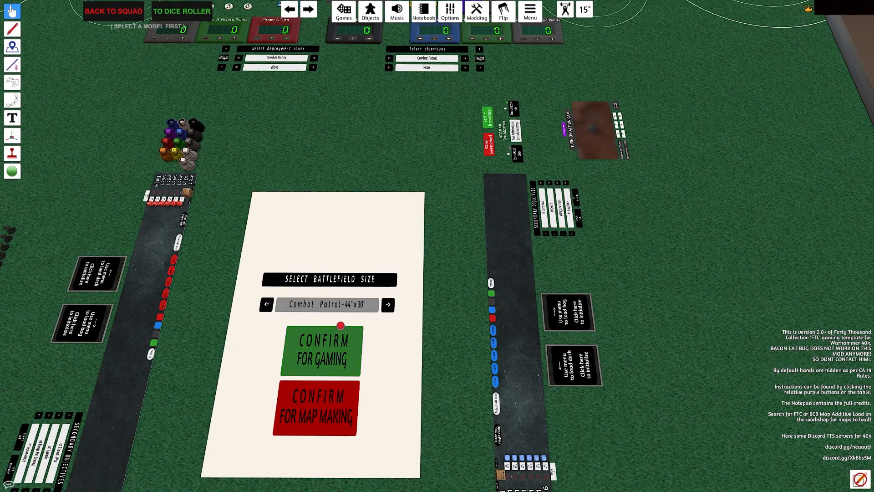
left_click(346, 329)
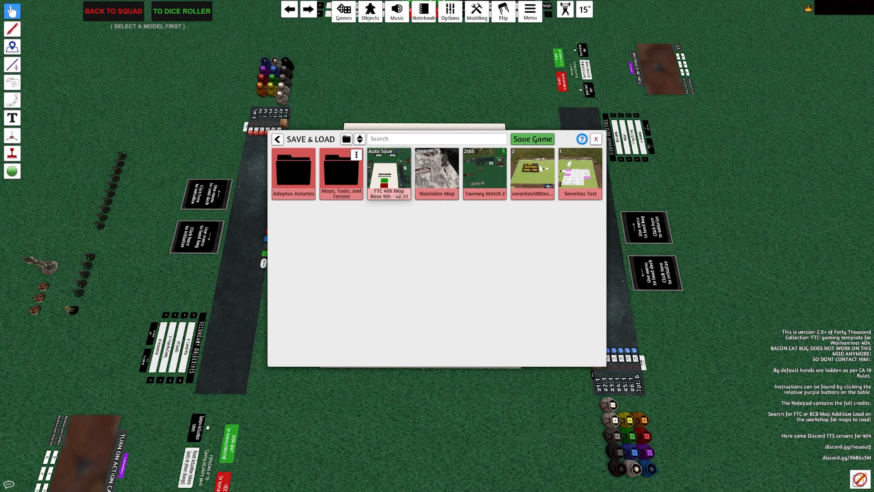
Step: Additively load the "Extinct - 44 x 30" map from the saved Maps folder
left_click(341, 175)
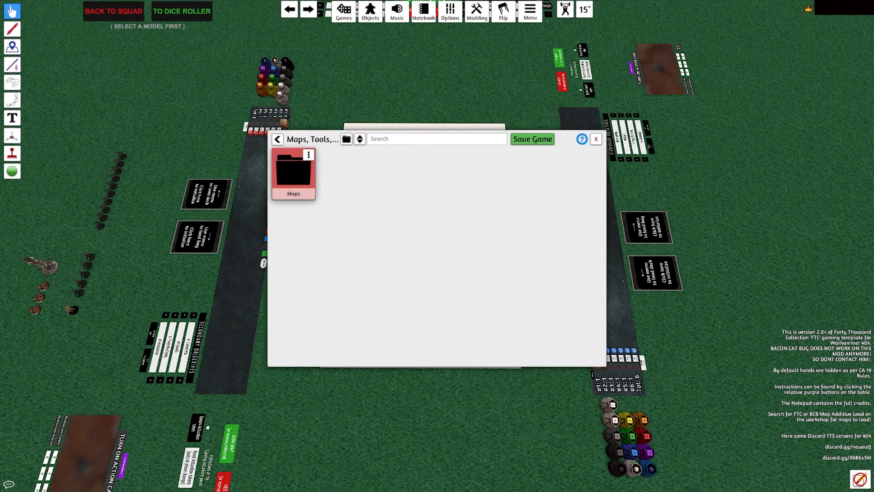
left_click(295, 175)
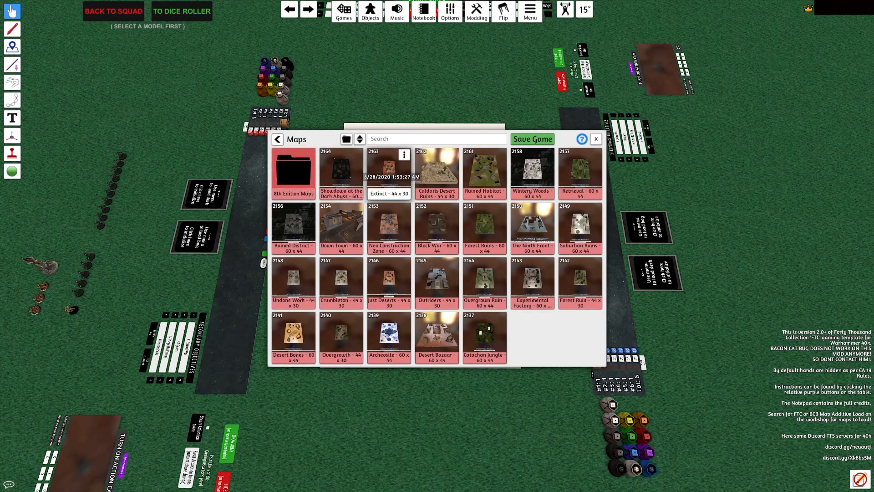
left_click(404, 154)
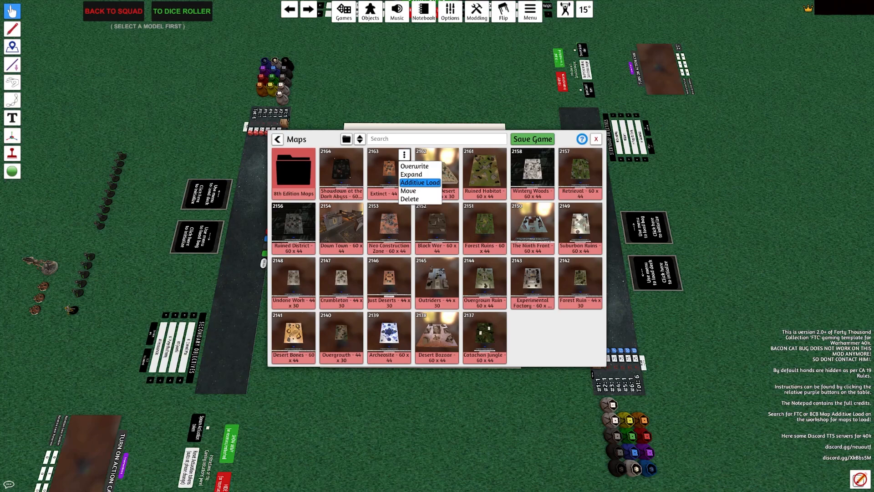
left_click(419, 182)
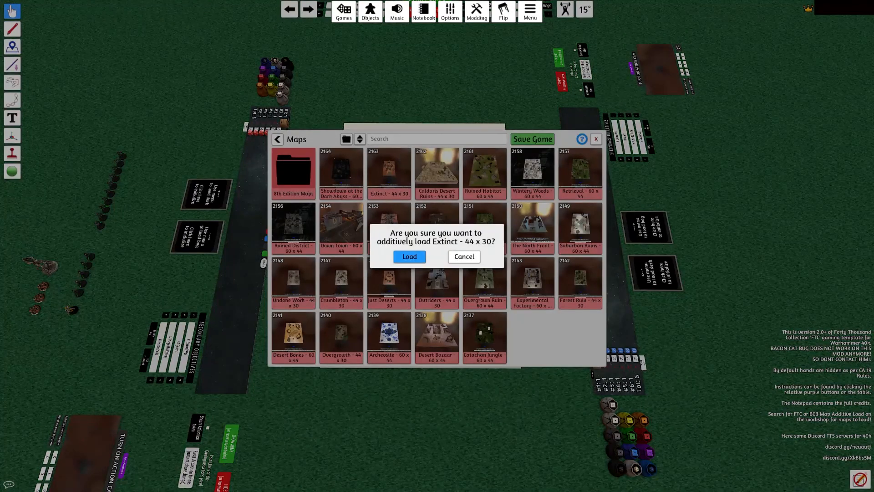
left_click(409, 256)
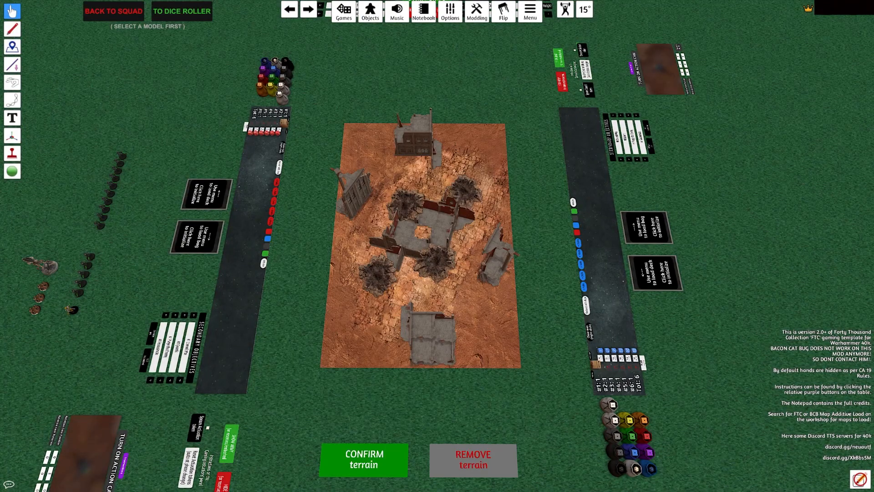
Step: Confirm the loaded terrain on the battlefield
key("s")
key("a")
left_click(490, 276)
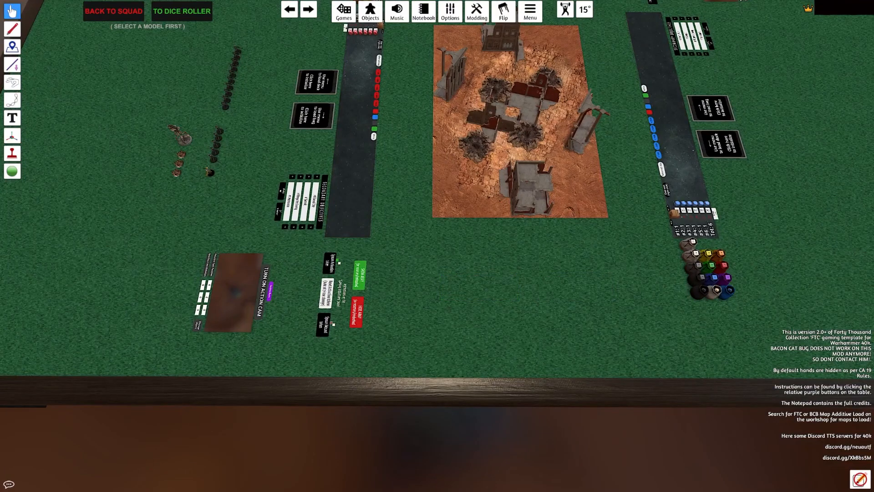
left_click_drag(491, 276, 496, 232)
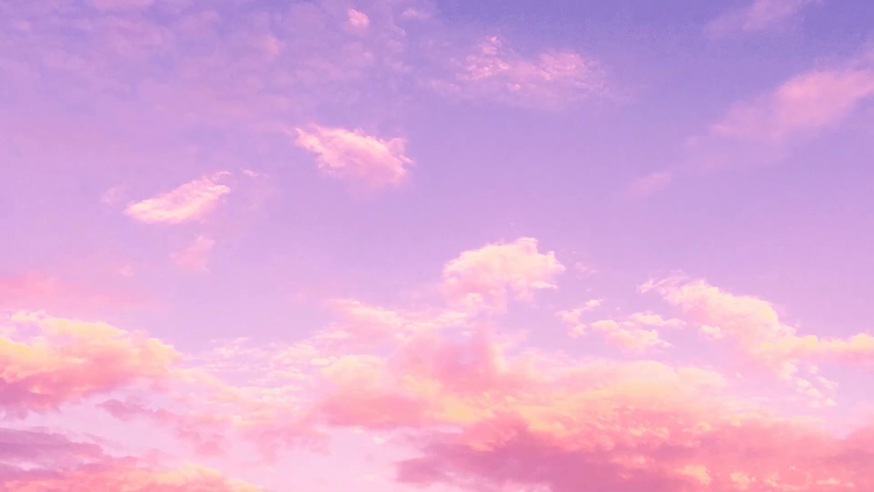